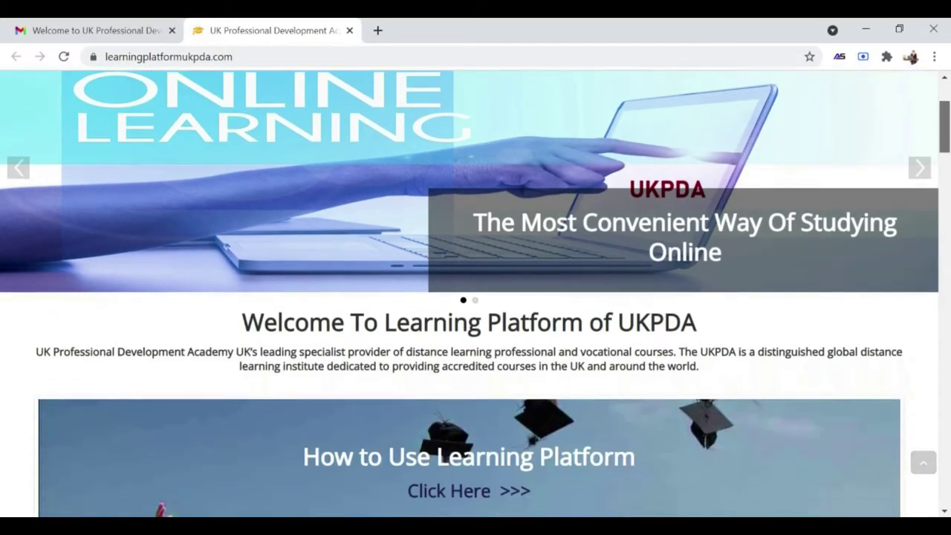
Log in to the learning platform with the username testuser2021 and the account password, and close the welcome e-mail's browser tab.
scroll(476, 294, up, 8)
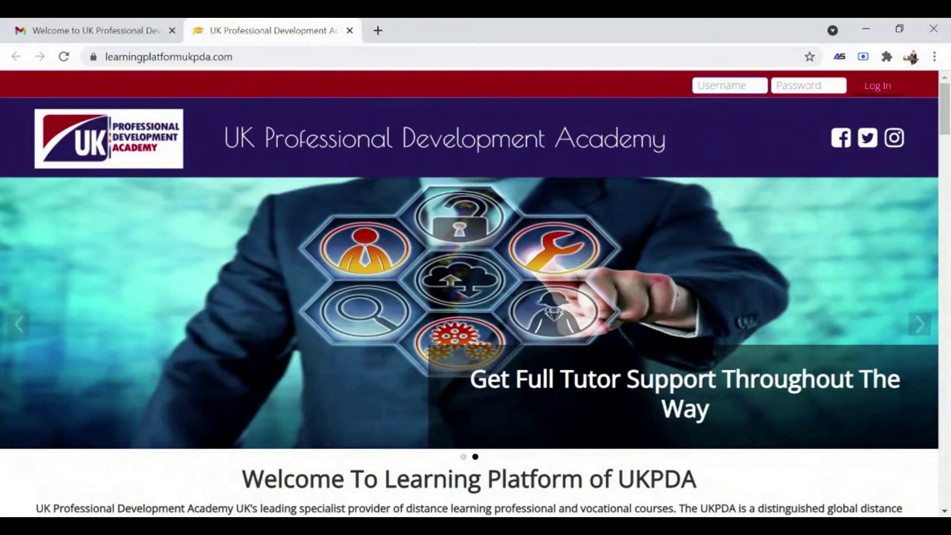
text(testuser2021)
click(809, 86)
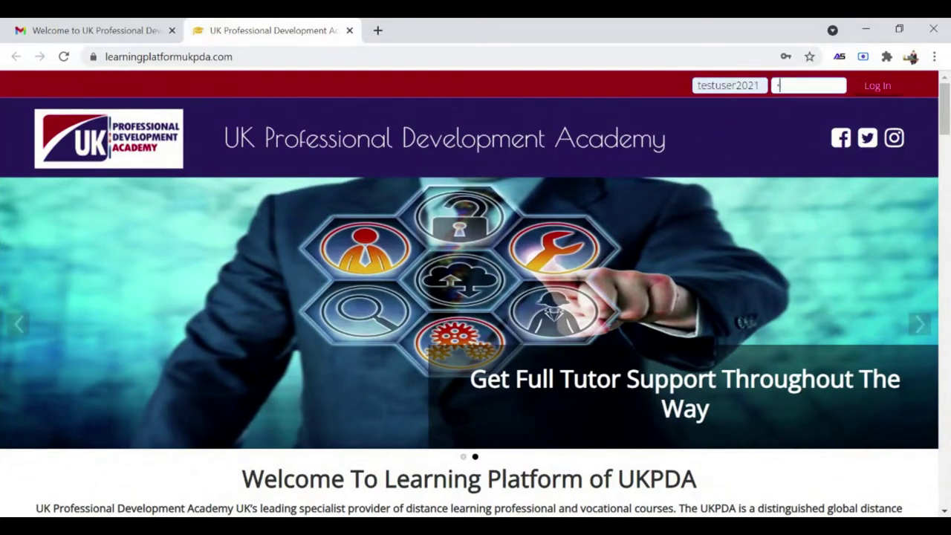
text(•••••)
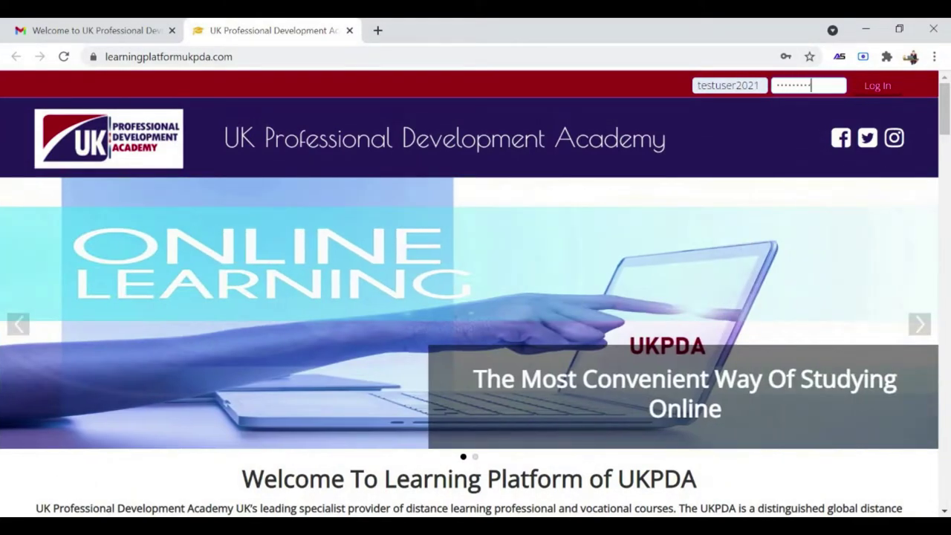
text(••••)
click(895, 93)
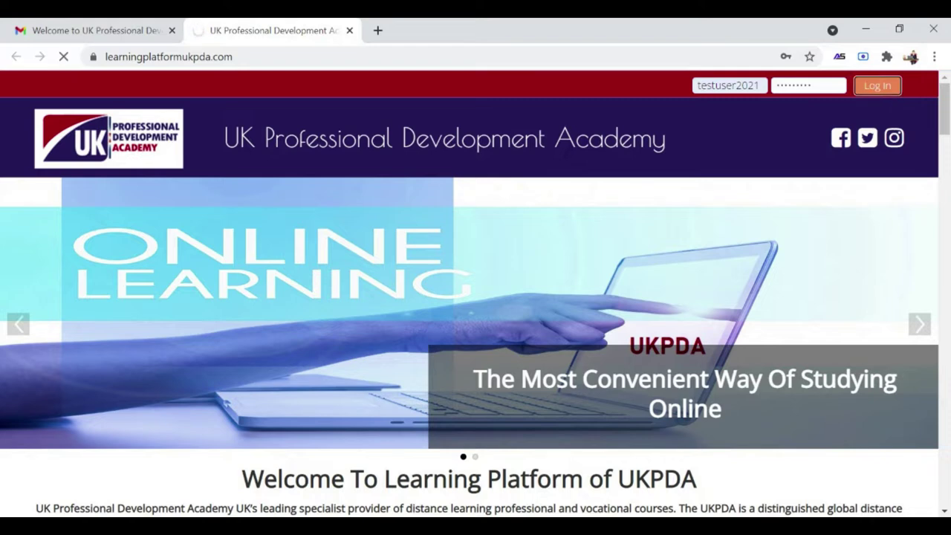
click(170, 31)
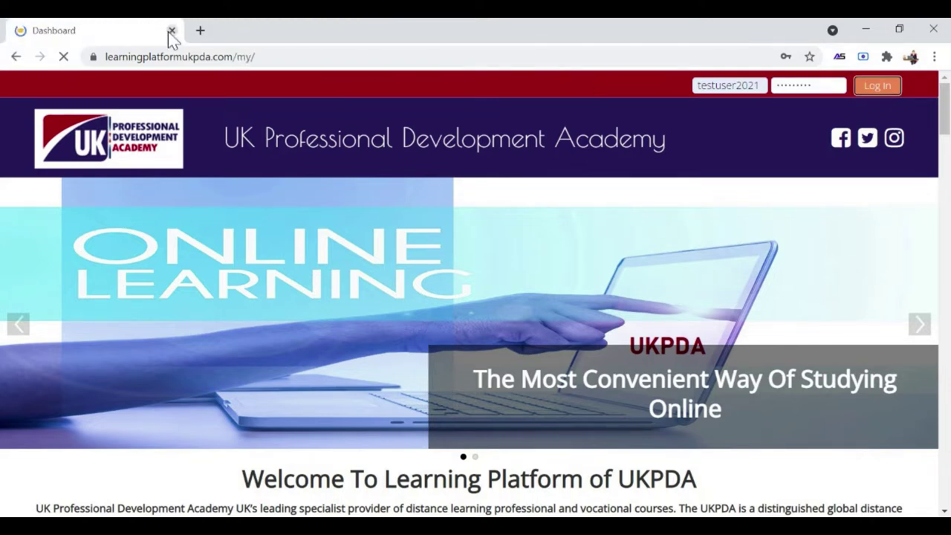
Expand Level 7 Diploma in Leadership & Management under My courses and open the Leadership & Management (Level 7) course.
scroll(475, 297, down, 1)
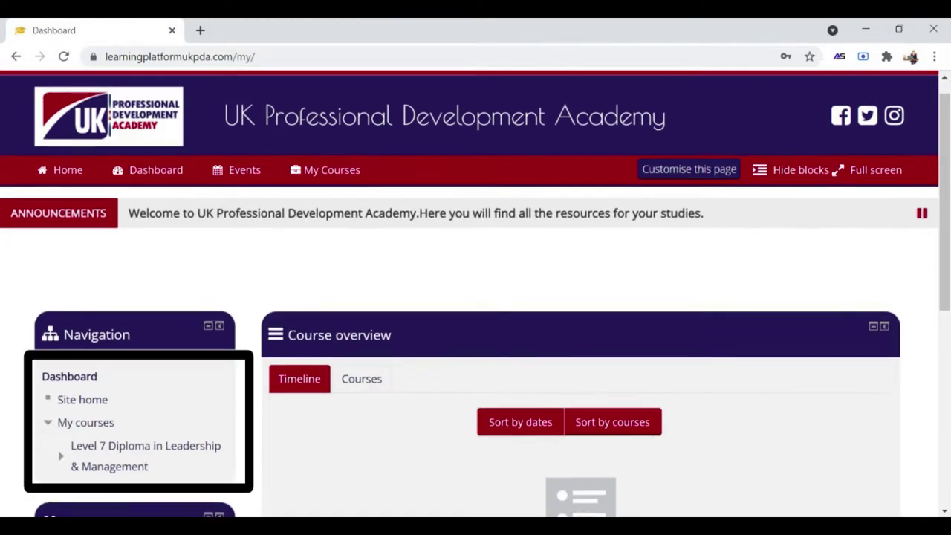
scroll(476, 297, down, 1)
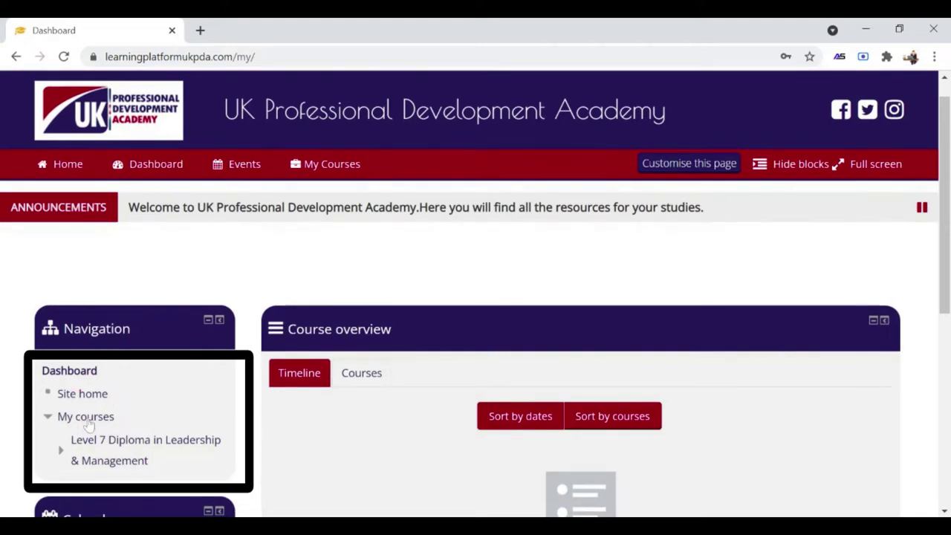
click(134, 446)
scroll(134, 402, down, 1)
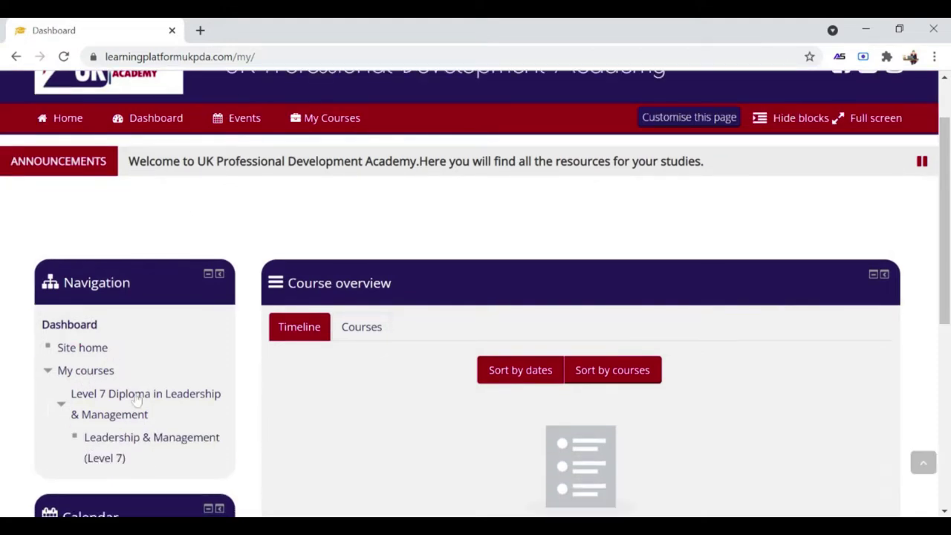
click(134, 445)
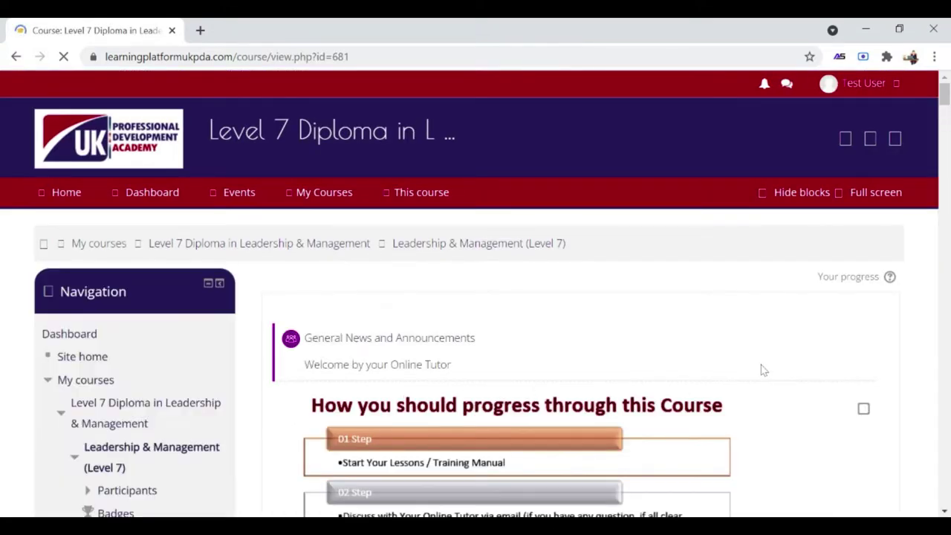
Review the course progress steps and General FAQ's, and open the Module 1 - Self Leadership manual in a separate browser tab.
scroll(475, 297, down, 2)
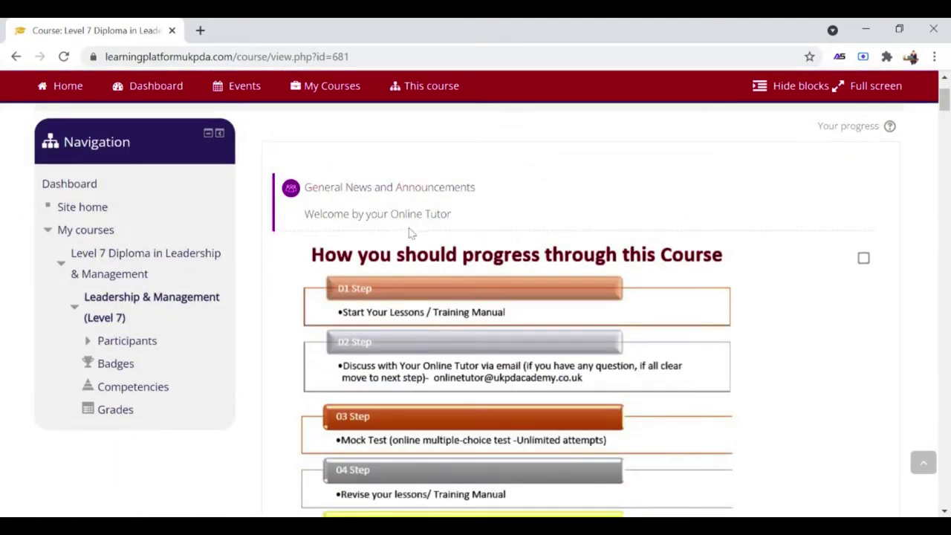
scroll(521, 279, down, 2)
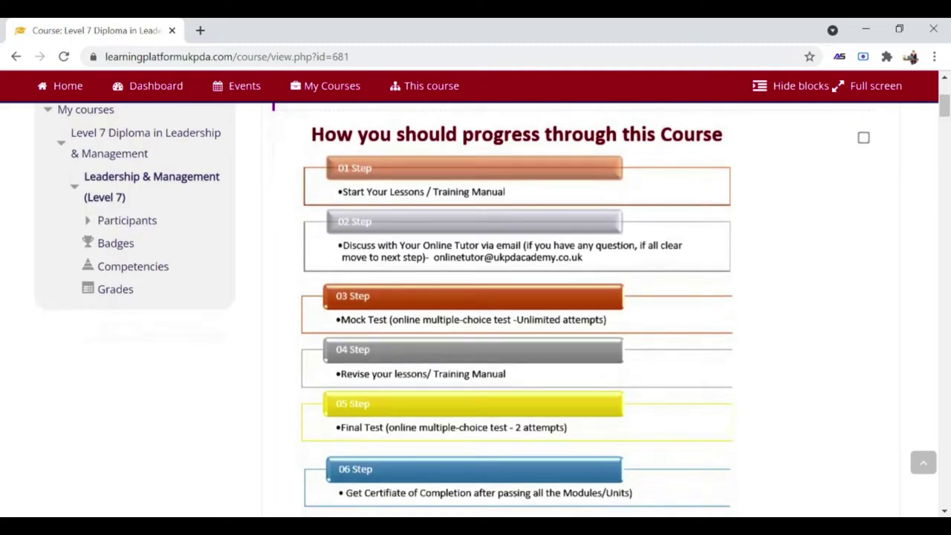
scroll(741, 269, down, 1)
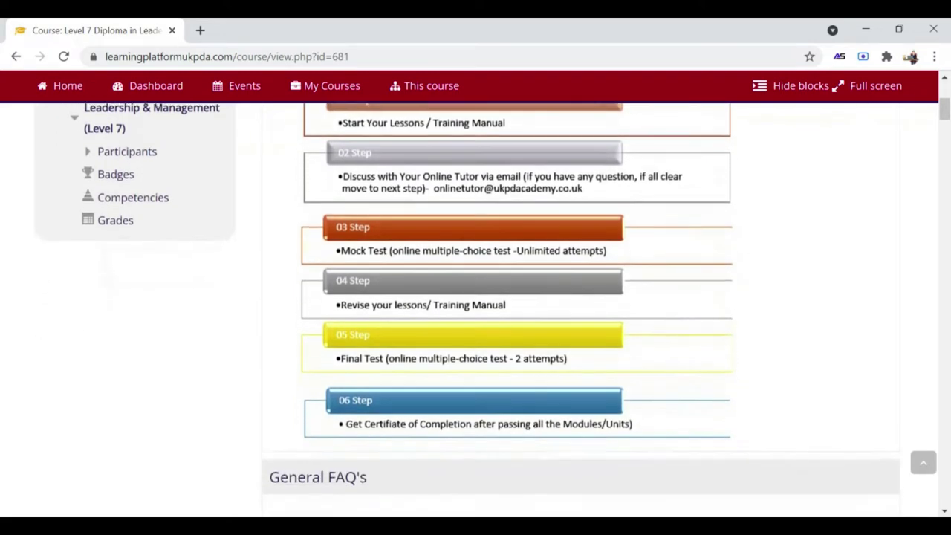
scroll(581, 286, down, 5)
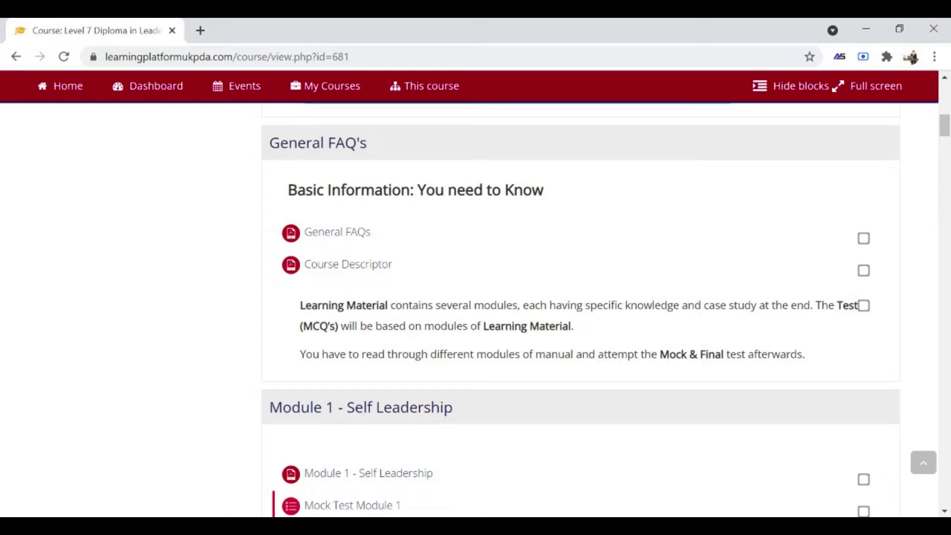
scroll(580, 310, down, 5)
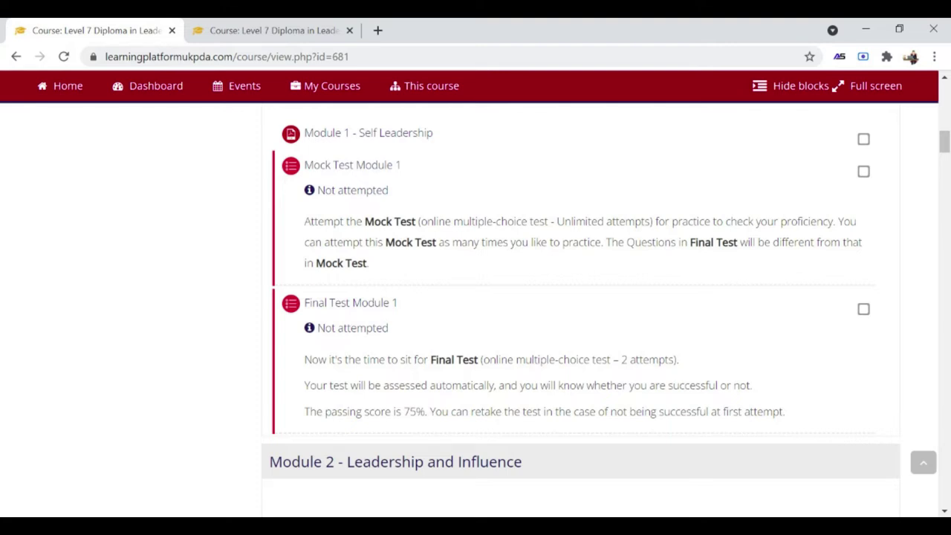
click(271, 32)
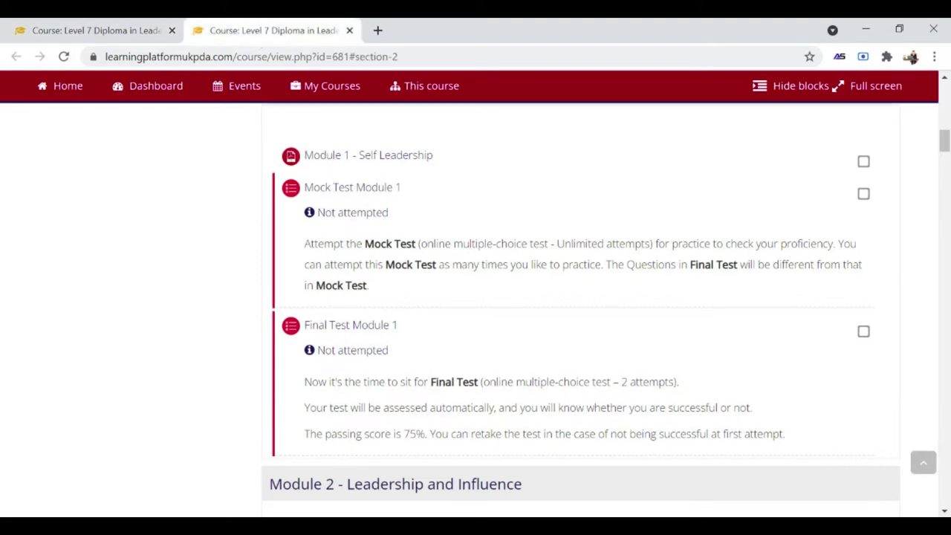
click(377, 160)
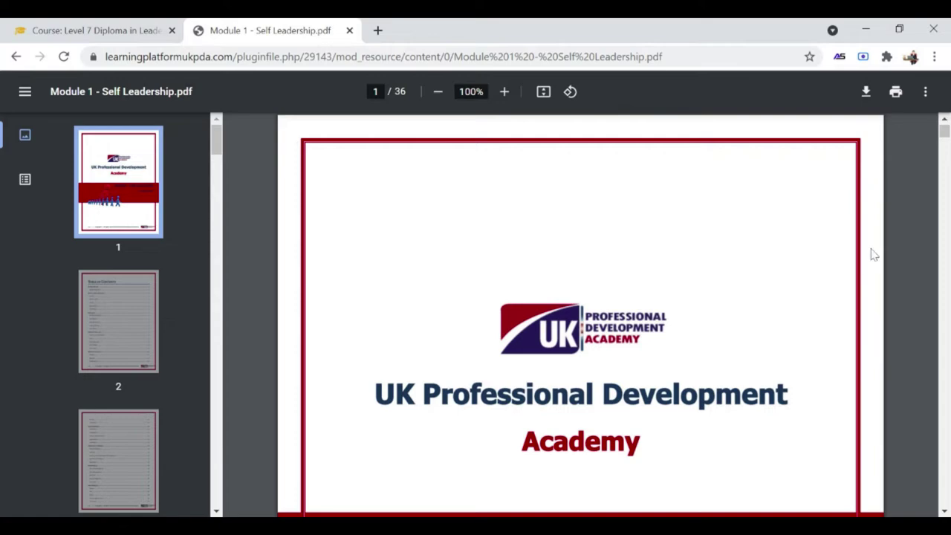
Skim the Self Leadership manual from the table of contents through the opening chapters, and close it to return to the course page.
scroll(874, 255, down, 10)
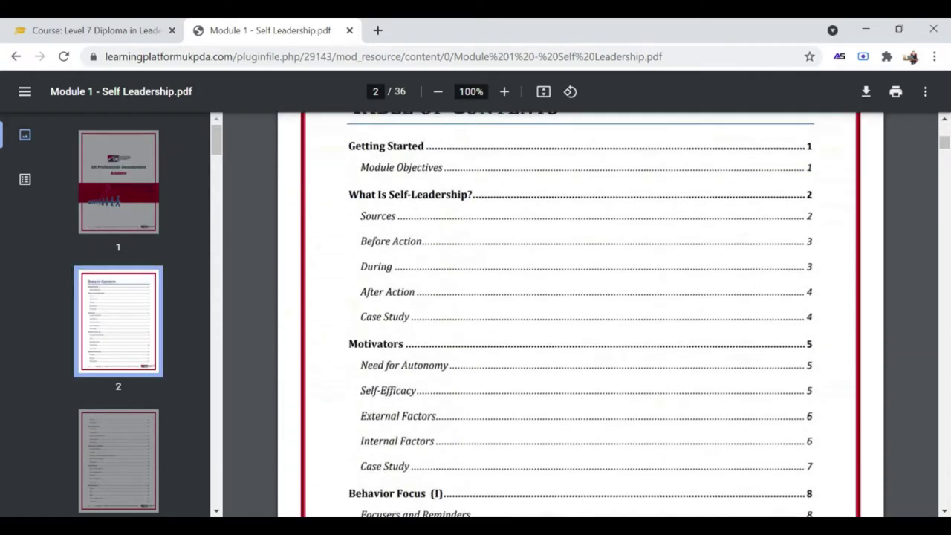
scroll(580, 315, down, 10)
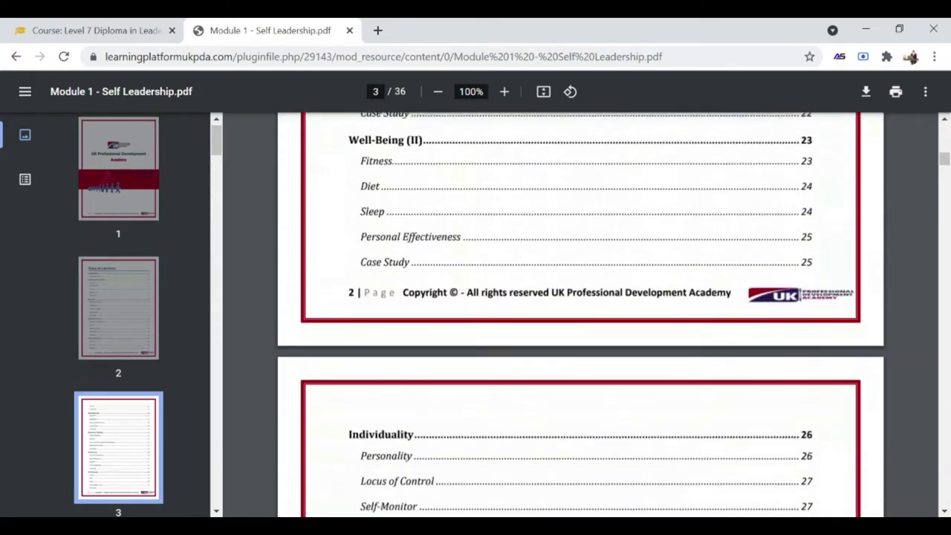
scroll(581, 316, down, 10)
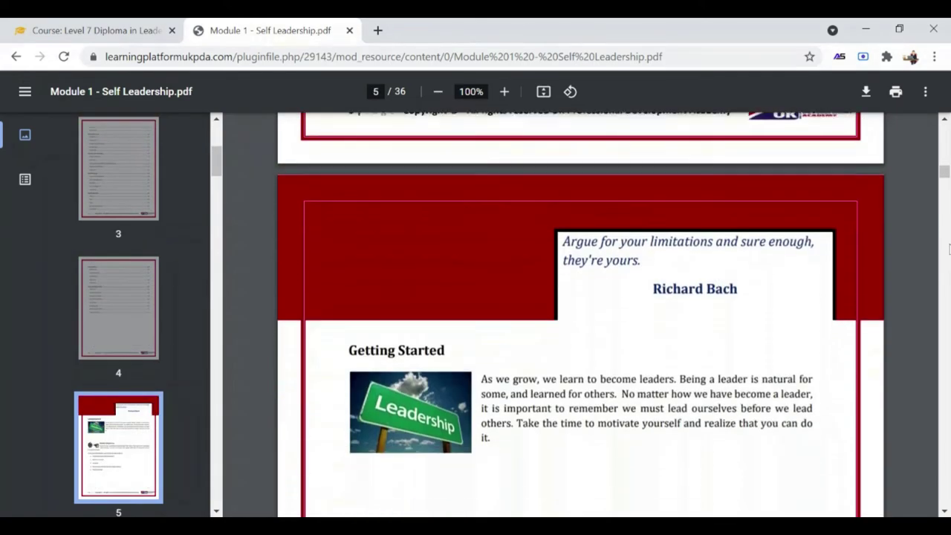
scroll(949, 249, down, 10)
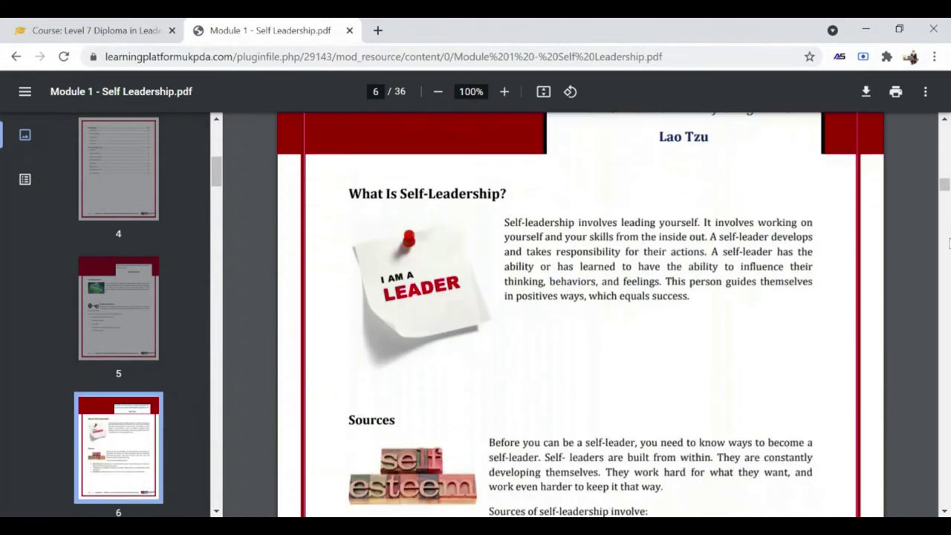
scroll(949, 241, down, 5)
click(350, 30)
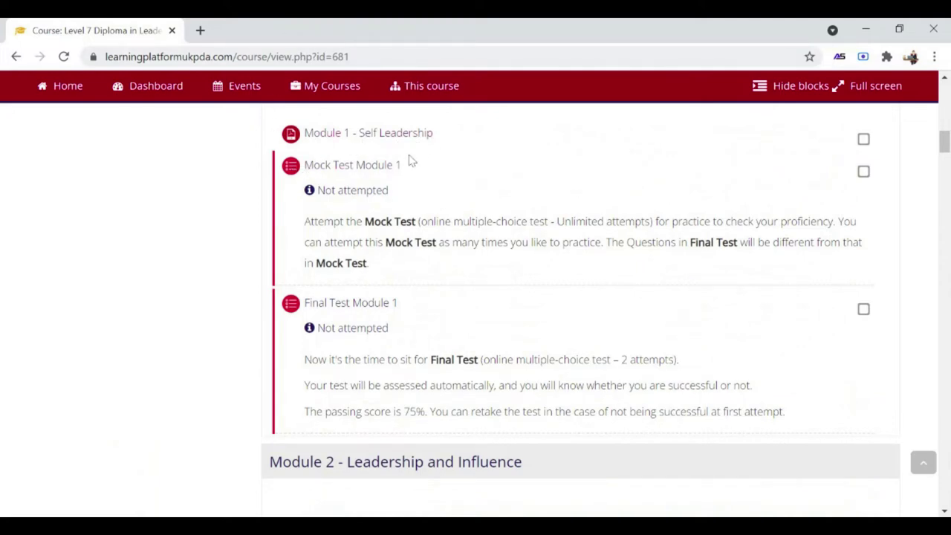
Open Mock Test Module 1 and start a quiz attempt.
click(368, 168)
mouse_move(451, 195)
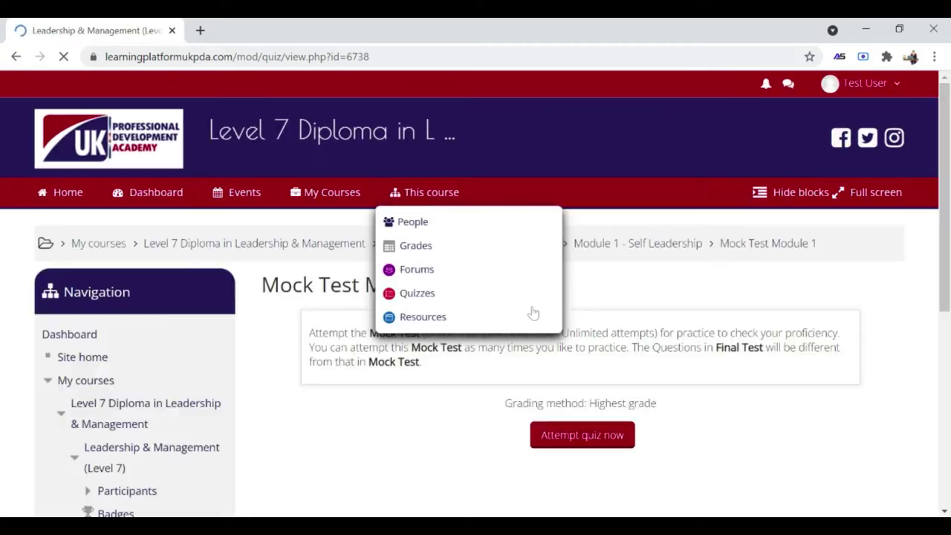
scroll(798, 380, down, 3)
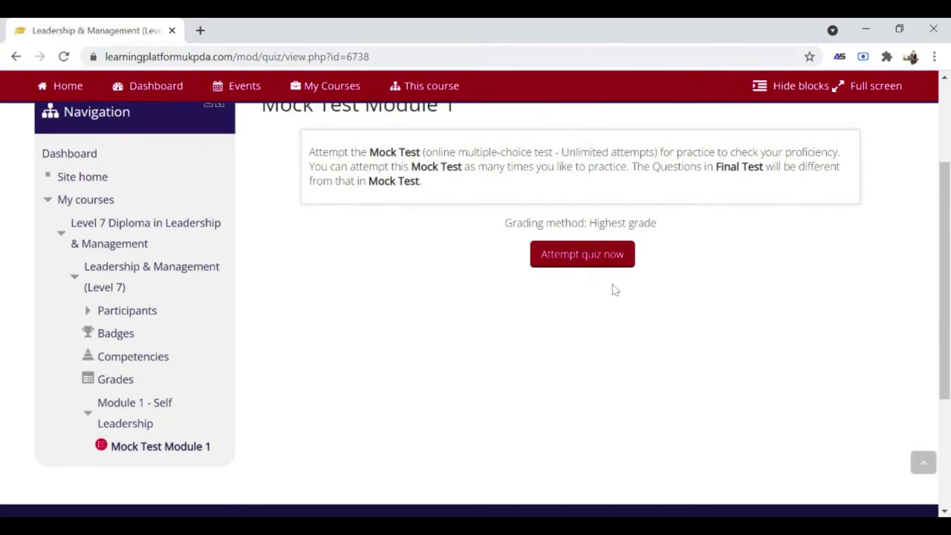
click(595, 264)
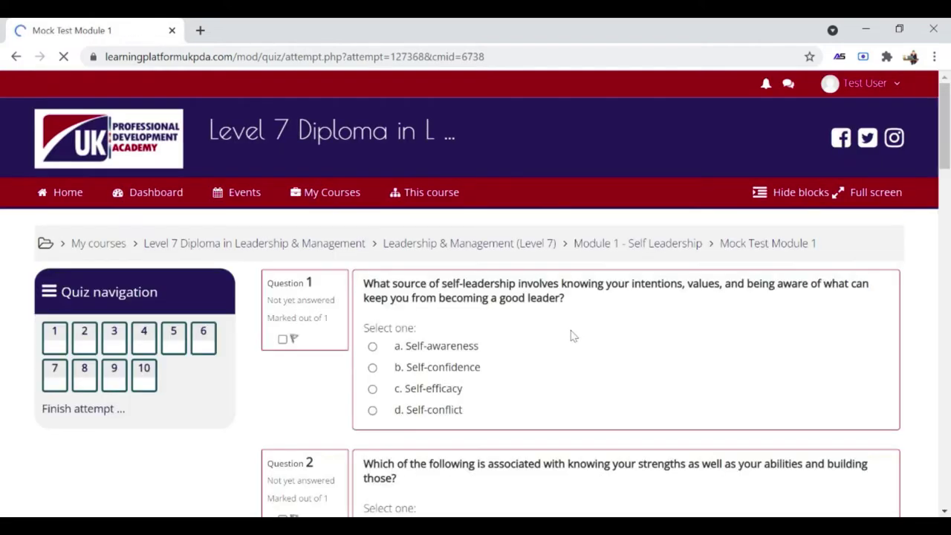
Look over the first mock test questions without answering and return to the course page.
scroll(572, 336, down, 3)
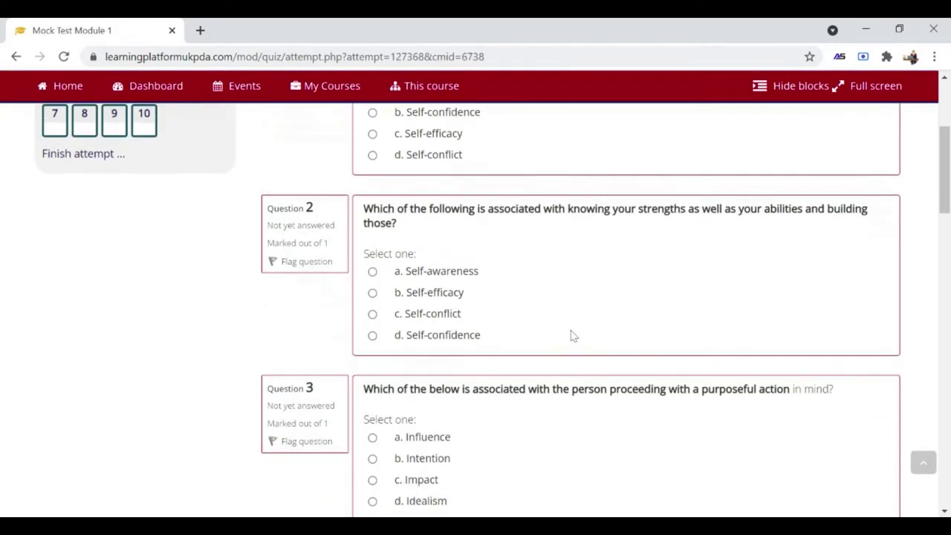
scroll(572, 336, up, 3)
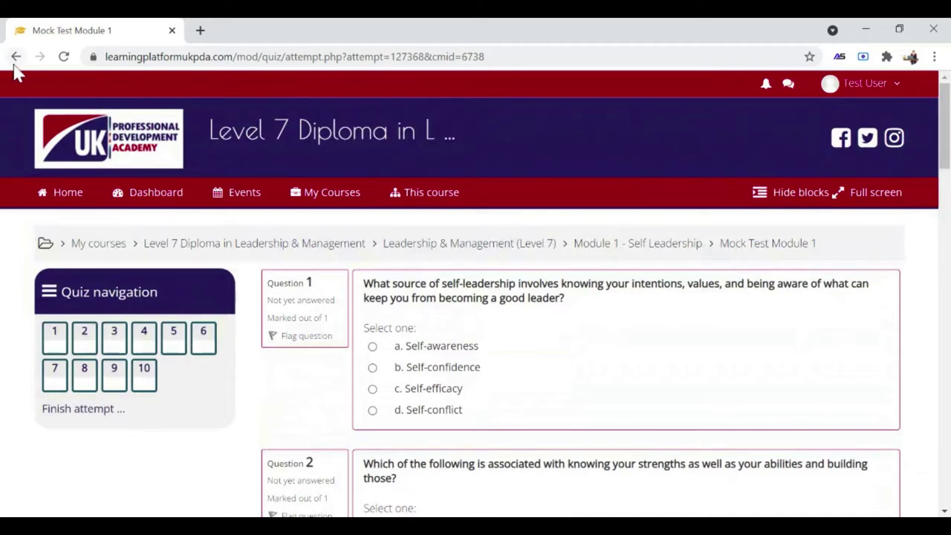
click(15, 58)
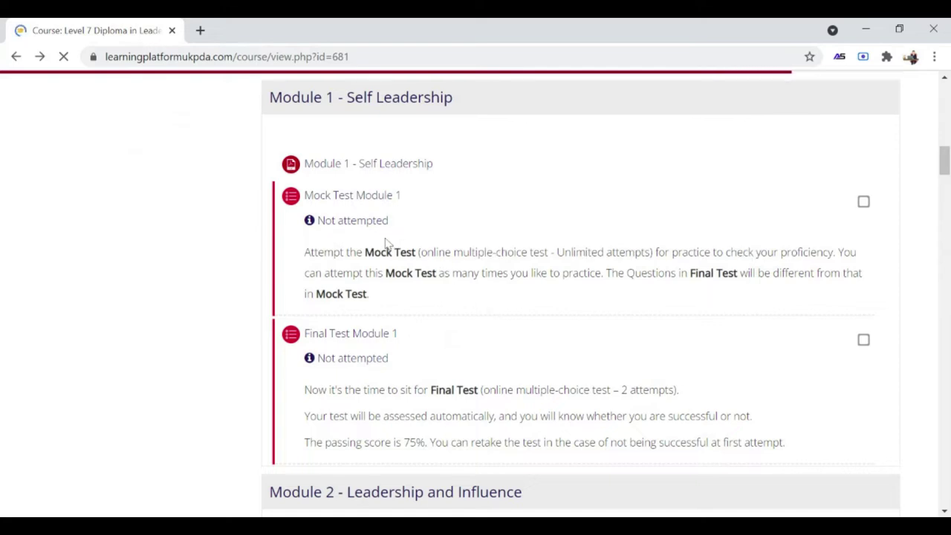
Open Final Test Module 1 from the course page and continue the last attempt.
scroll(386, 244, down, 2)
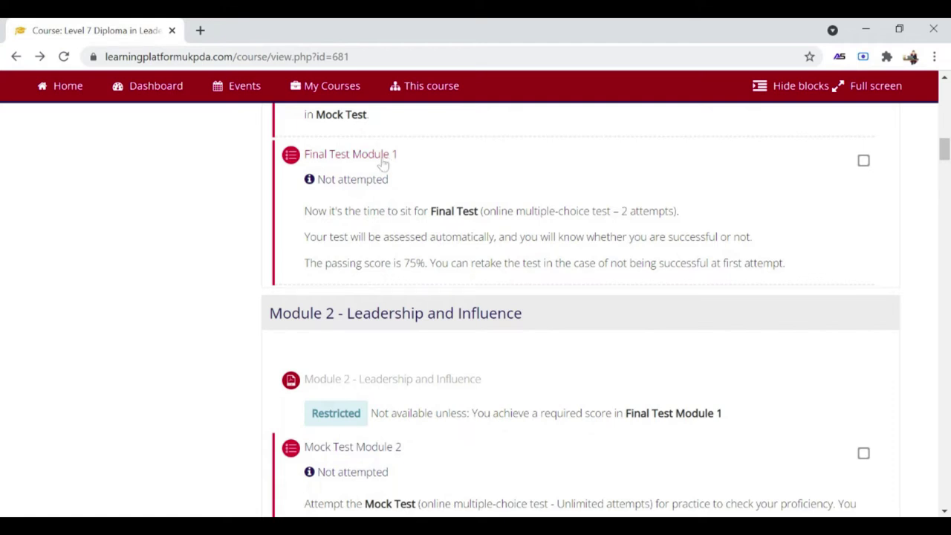
middle_click(382, 160)
key(ctrl+w)
scroll(617, 394, down, 3)
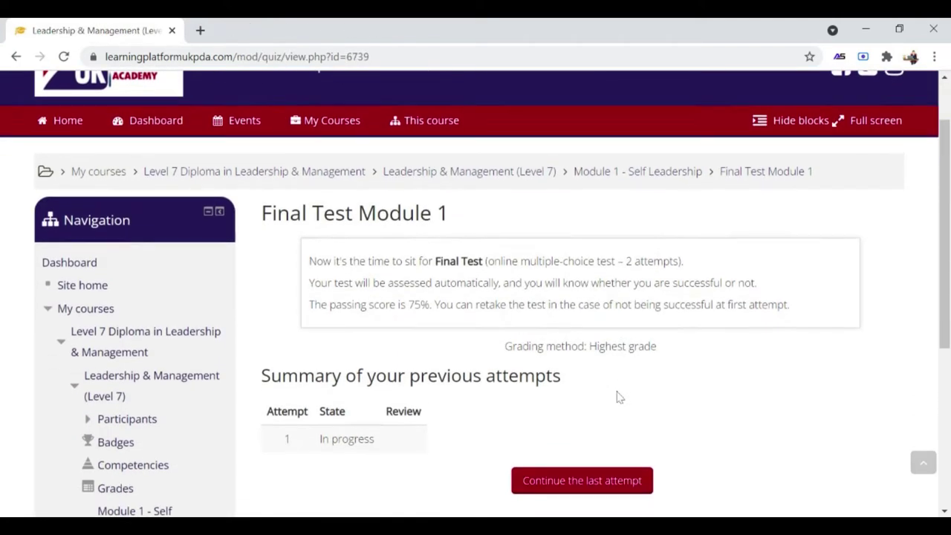
scroll(621, 381, down, 1)
click(532, 381)
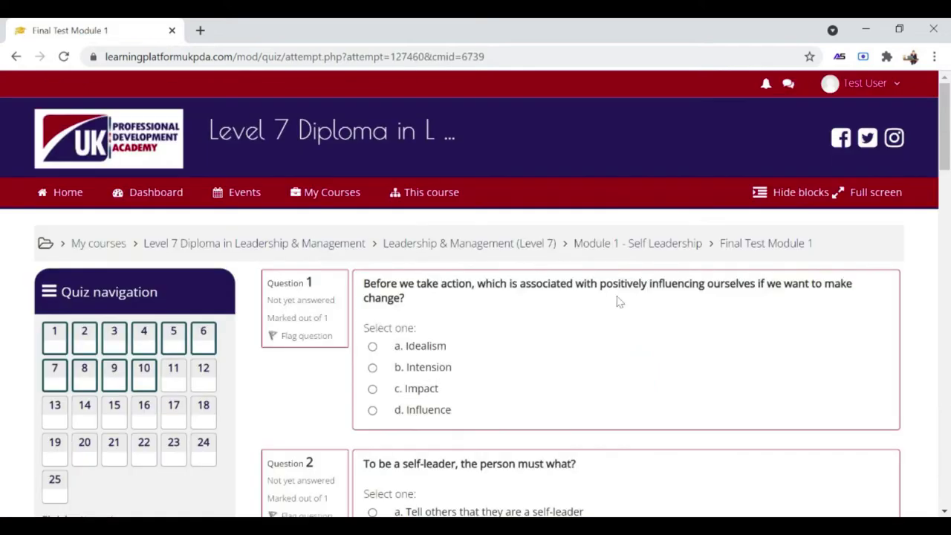
Answer questions 1 to 5 of the final test, choosing Influence for question 1, Yours for question 4 and Self-governance for question 5.
click(397, 417)
scroll(407, 394, down, 6)
click(427, 265)
scroll(428, 268, down, 3)
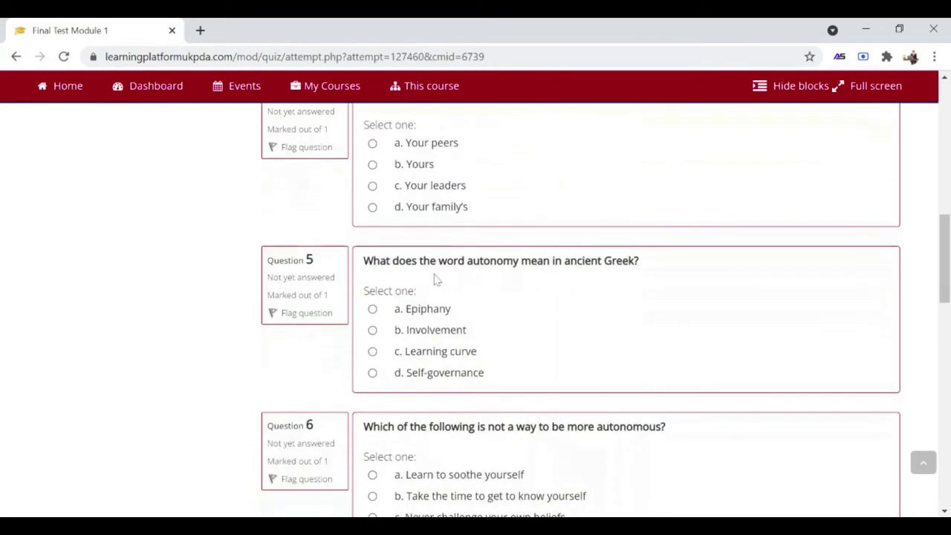
scroll(424, 238, up, 1)
click(414, 248)
scroll(421, 318, down, 1)
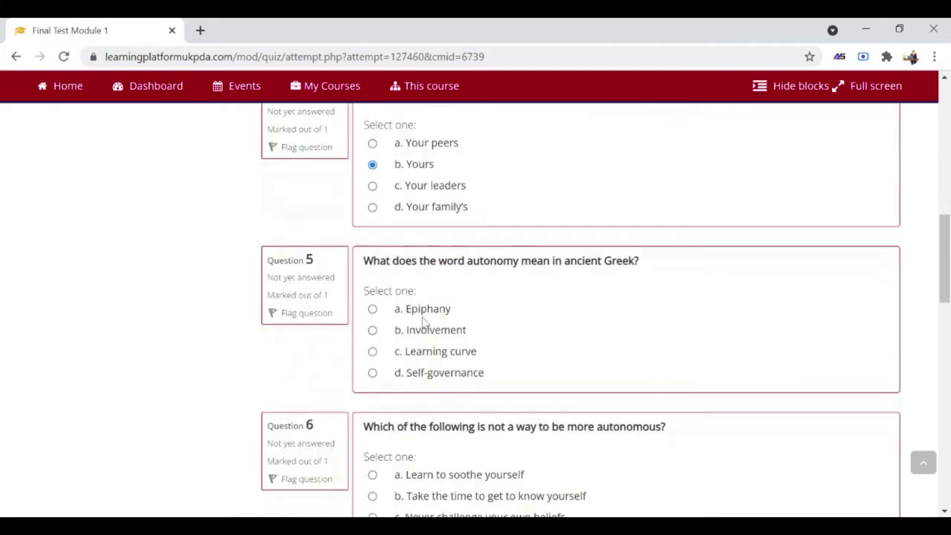
click(416, 374)
Answer questions 6 to 10 of the final test, choosing option d for questions 8 and 9, and move on to the page starting at question 11.
scroll(431, 357, down, 3)
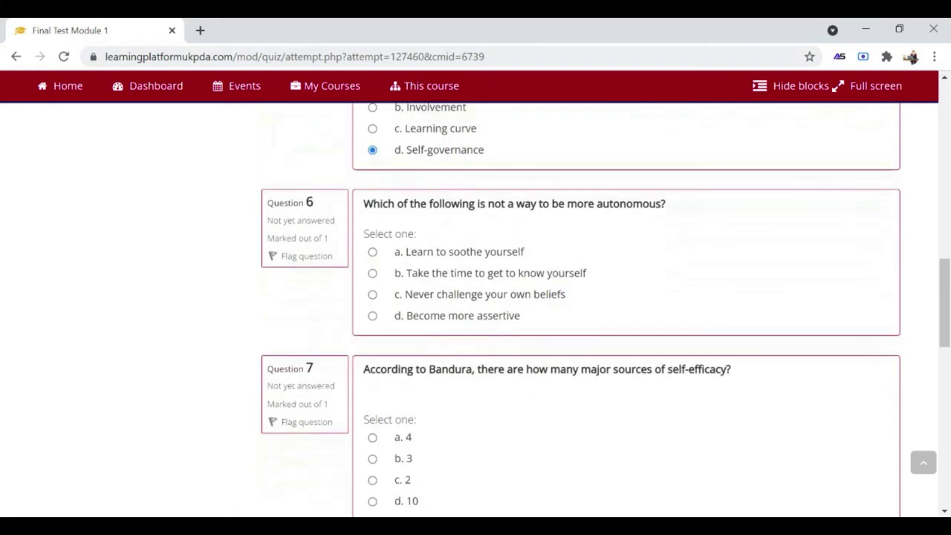
scroll(405, 252, down, 3)
click(405, 278)
click(417, 444)
scroll(416, 444, down, 3)
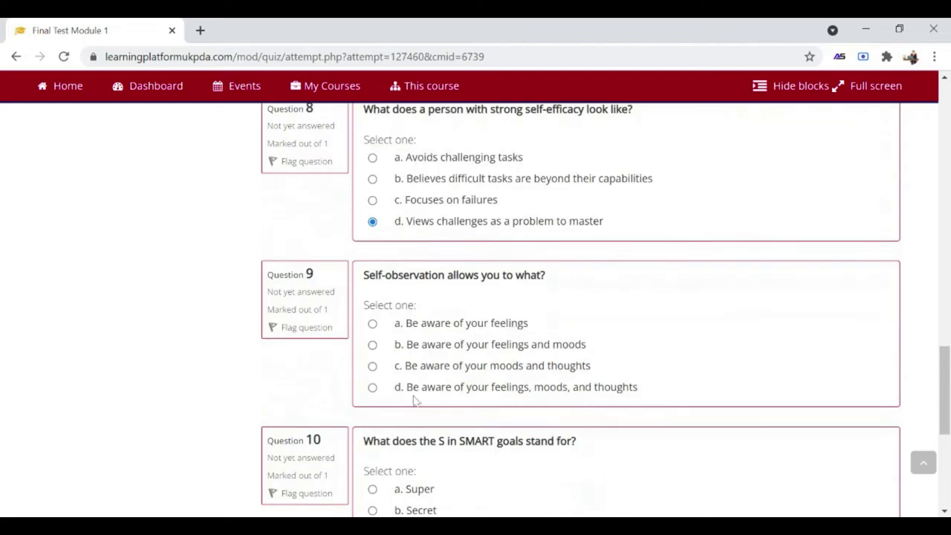
click(414, 386)
scroll(414, 394, down, 2)
click(405, 406)
click(886, 468)
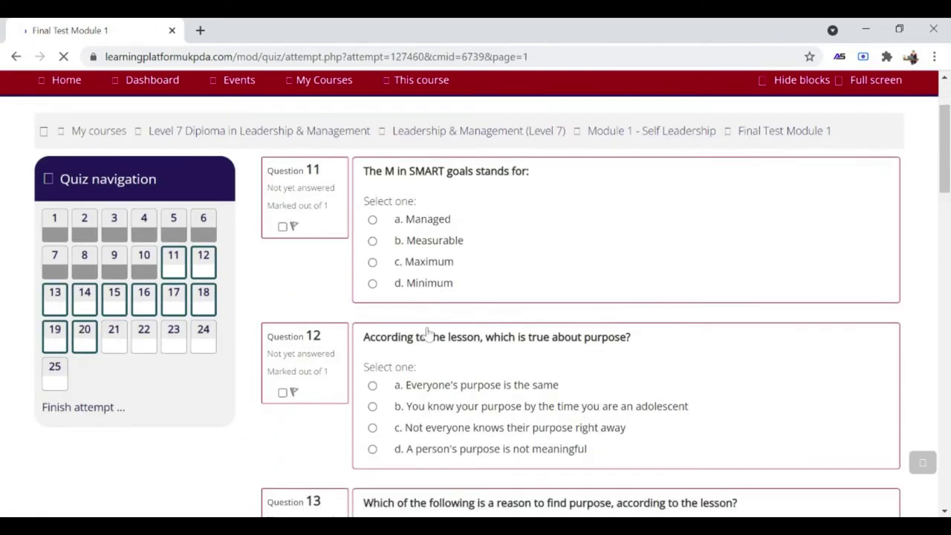
Answer questions 11 to 13 with Measurable, Not everyone knows their purpose right away, and option d combining direction, guidance and meaning.
click(408, 240)
scroll(413, 349, down, 1)
click(415, 359)
scroll(431, 335, down, 2)
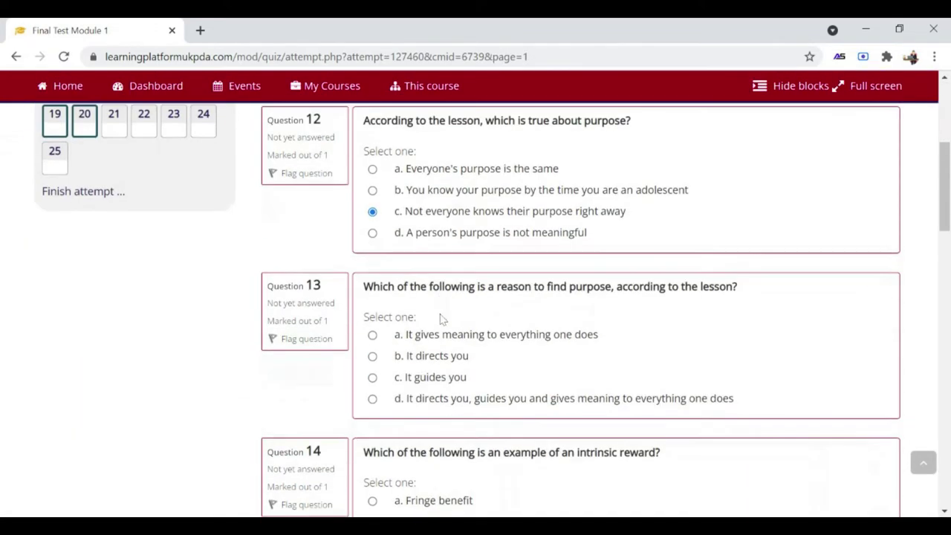
click(417, 397)
scroll(420, 446, down, 2)
Answer questions 14 to 16, choosing Pride, Getting a physical gift and Negative punishment.
click(413, 365)
scroll(425, 429, down, 1)
scroll(424, 429, down, 1)
click(427, 364)
scroll(427, 365, down, 2)
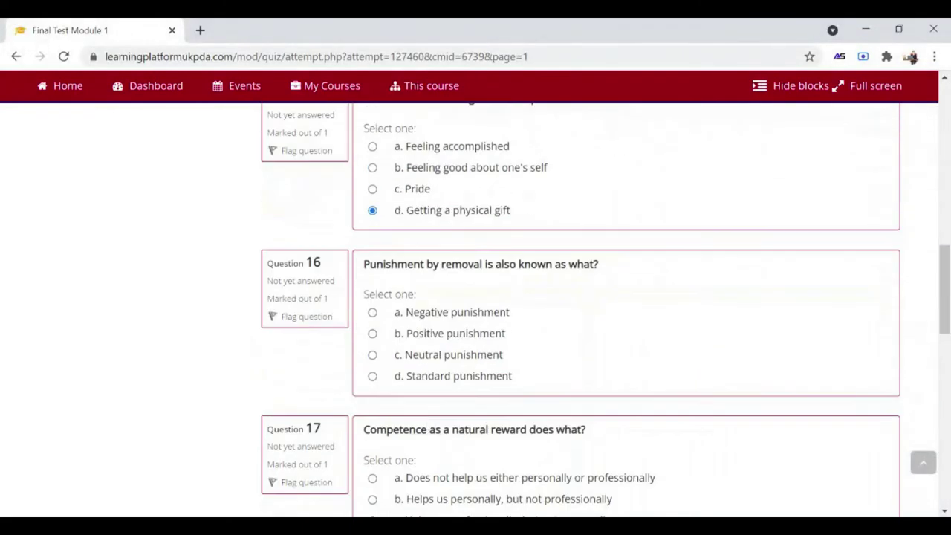
click(419, 318)
scroll(409, 357, down, 2)
Answer questions 17 to 20, choosing No set time-frame, All of the above and Natural rewards for 18 to 20, and go to the following page.
click(405, 394)
scroll(409, 349, down, 3)
click(418, 290)
scroll(420, 356, down, 2)
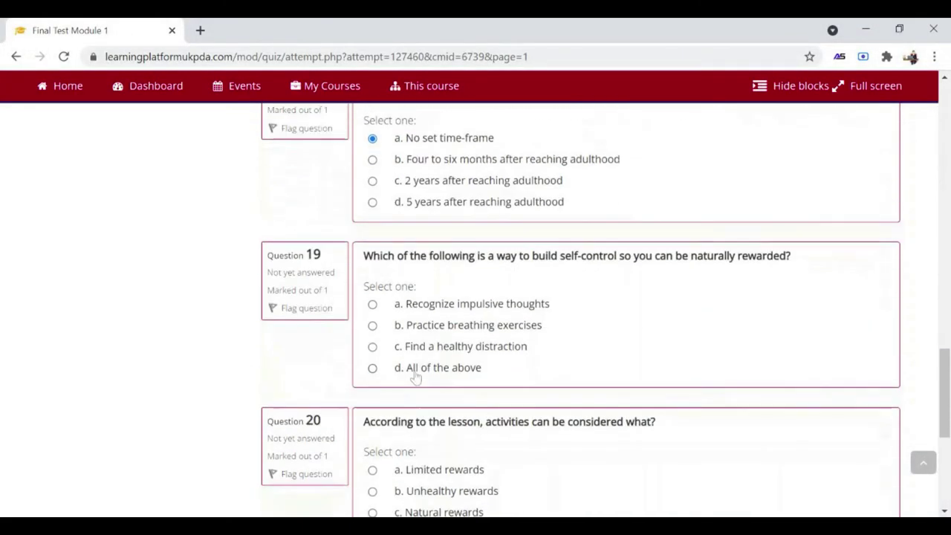
click(417, 368)
scroll(420, 386, down, 2)
click(420, 364)
click(854, 454)
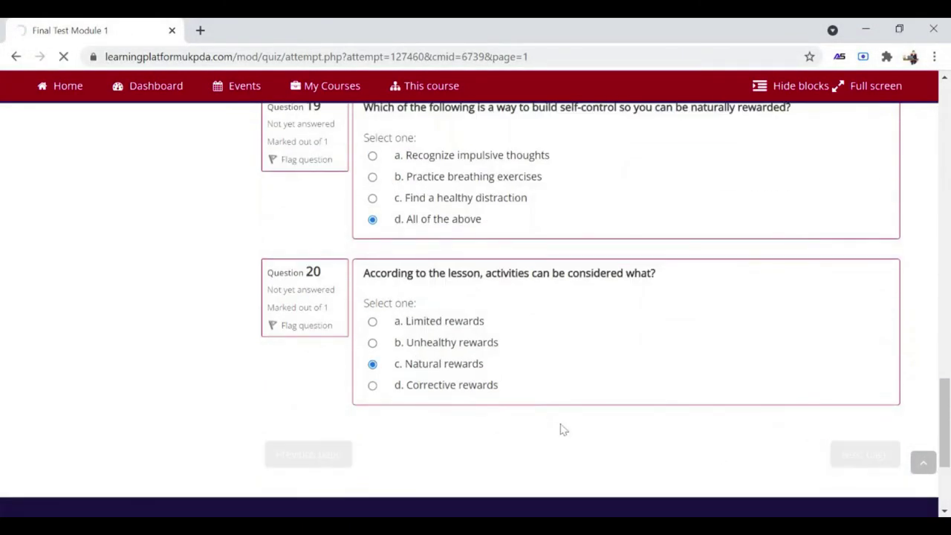
Answer questions 21 to 23, choosing Pessimism, option d with all positive self-talk benefits, and Your nutritional status.
scroll(490, 354, down, 5)
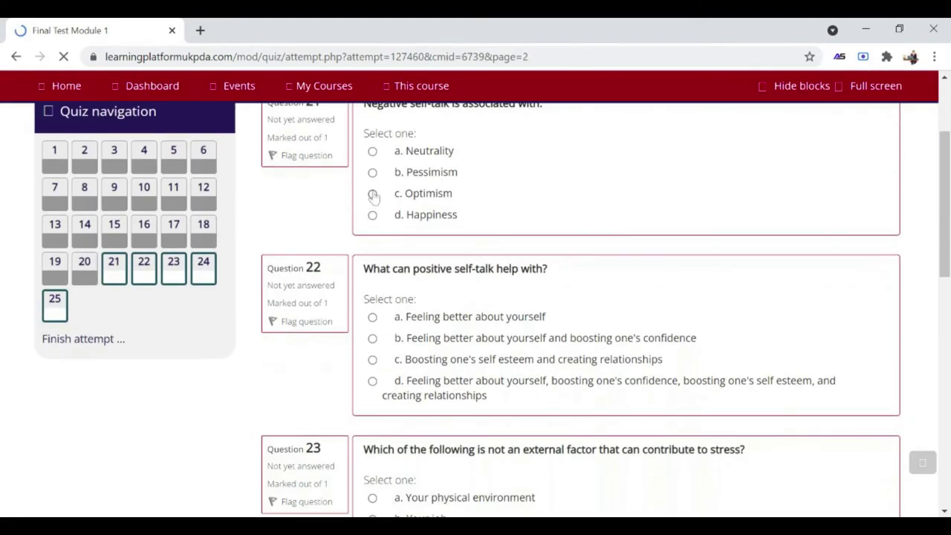
click(372, 172)
click(391, 384)
scroll(394, 387, down, 2)
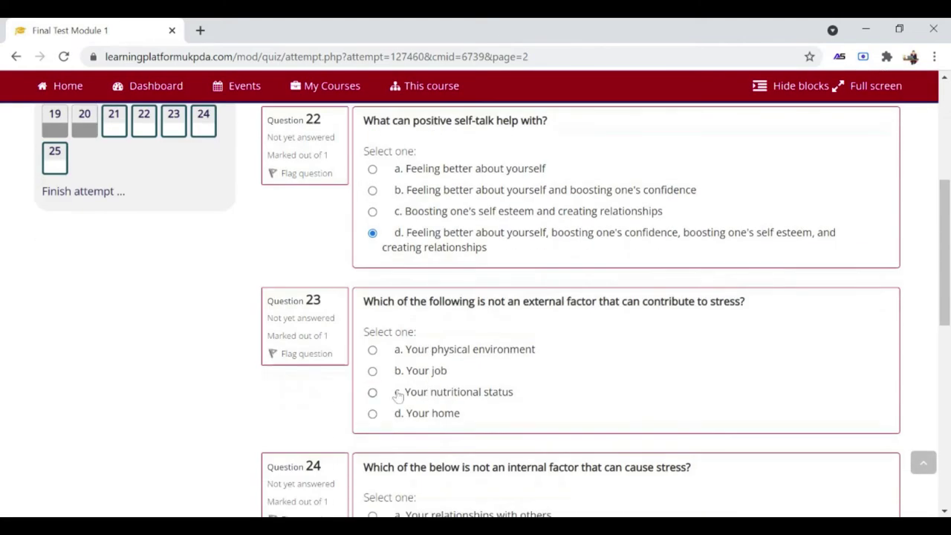
click(394, 392)
Answer question 24 with Your relationships with others and question 25 with Blames others, and finish the attempt.
scroll(401, 349, down, 3)
click(411, 298)
scroll(418, 355, down, 2)
click(415, 338)
click(821, 443)
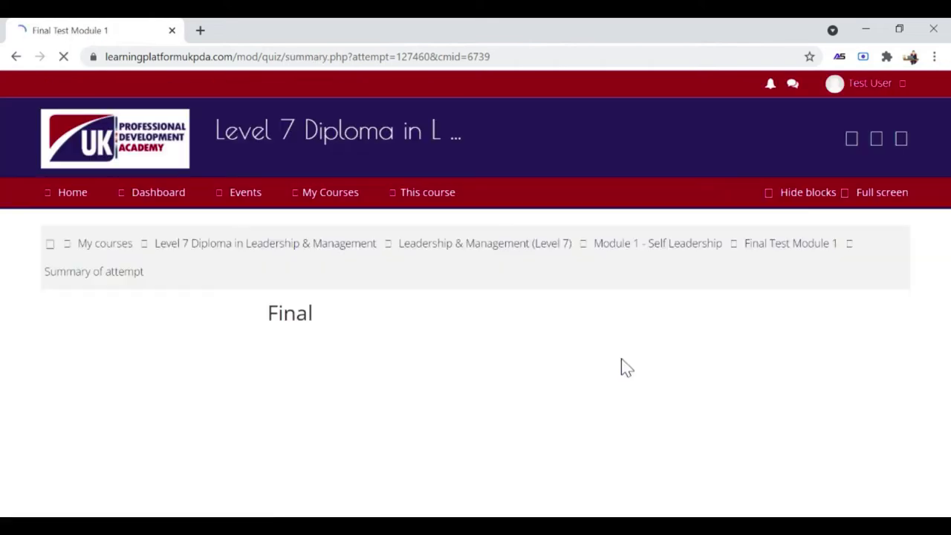
Check that every answer is saved in the attempt summary, and submit and finish the final test.
scroll(543, 364, down, 4)
scroll(536, 353, down, 1)
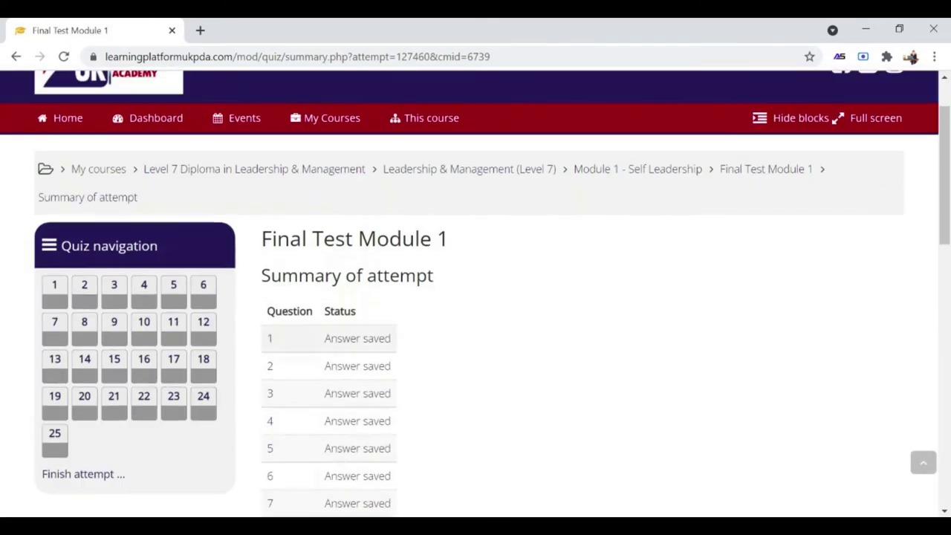
scroll(468, 376, down, 8)
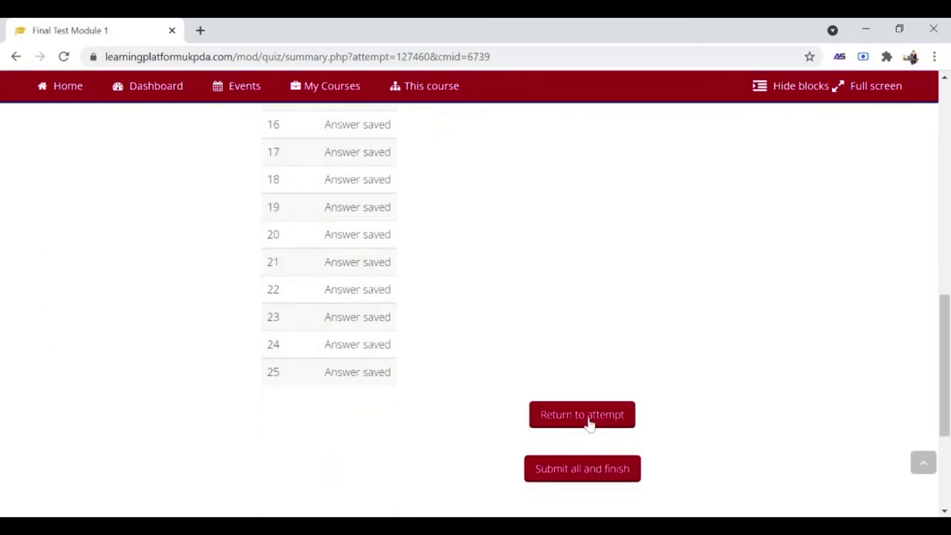
click(582, 476)
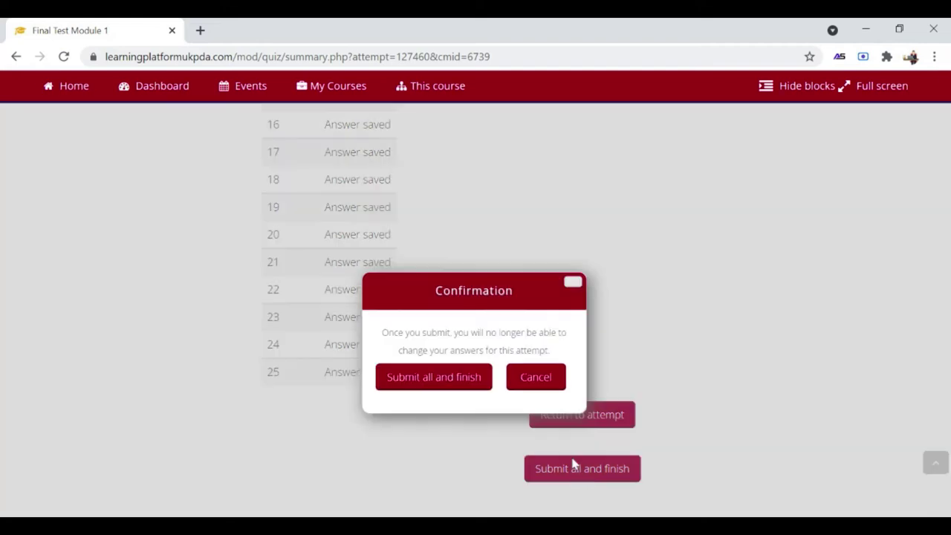
click(440, 383)
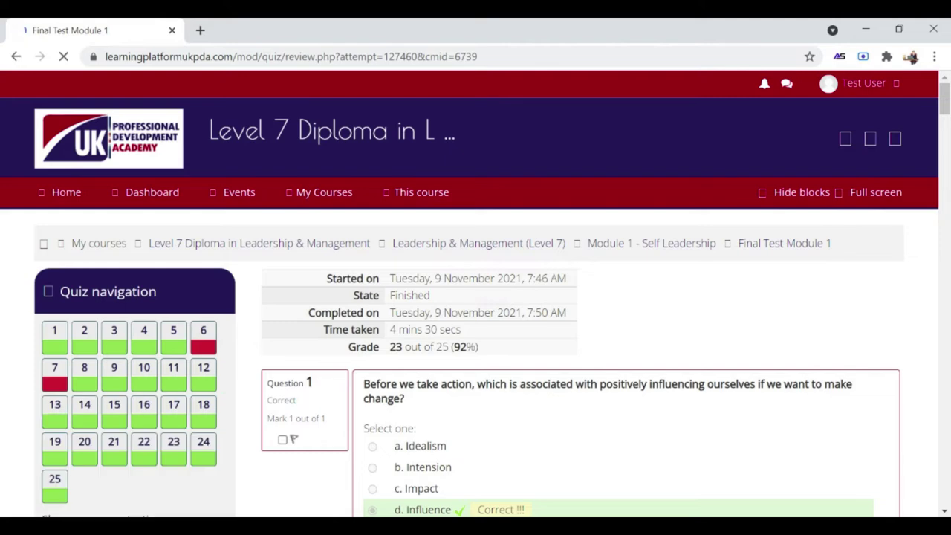
Review the grade and the marked answers of the final test, including the incorrect questions 6 and 7.
scroll(455, 346, down, 11)
scroll(455, 346, down, 6)
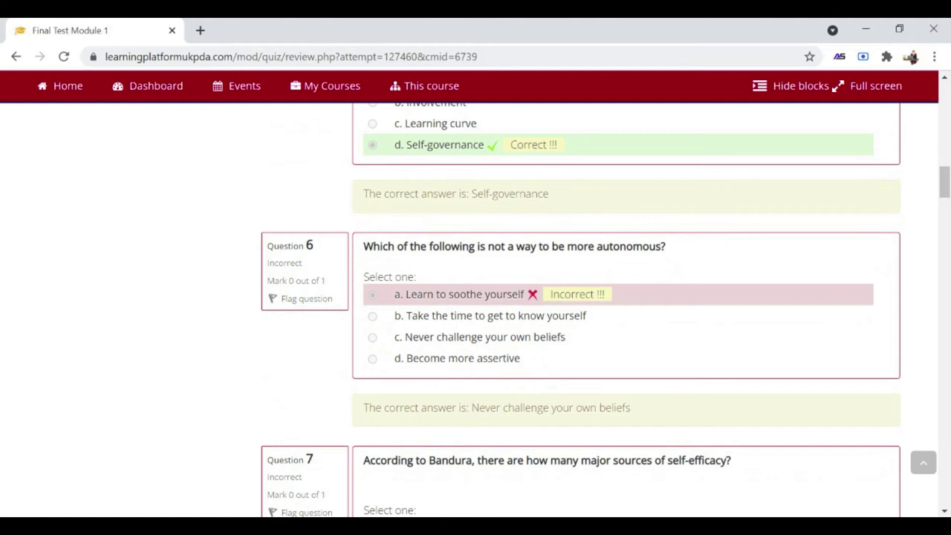
scroll(501, 360, down, 3)
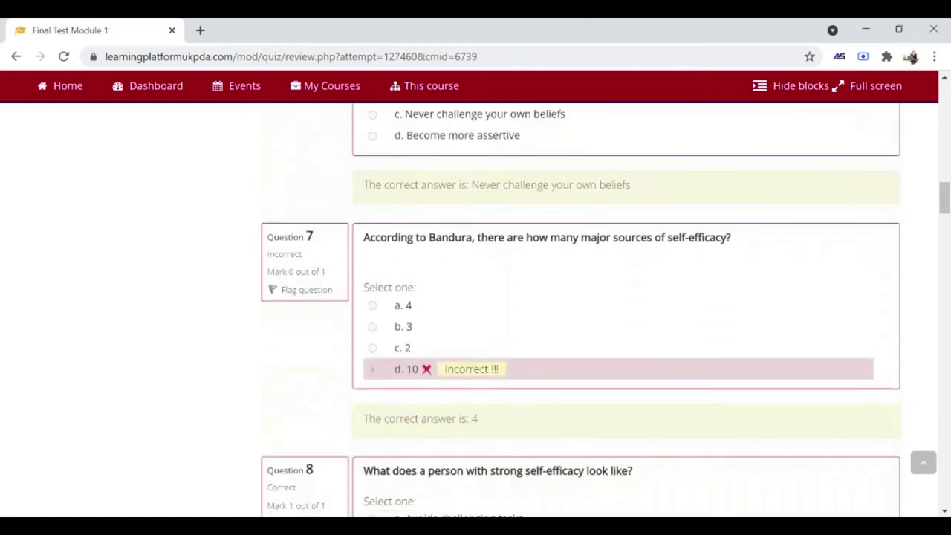
scroll(501, 358, down, 20)
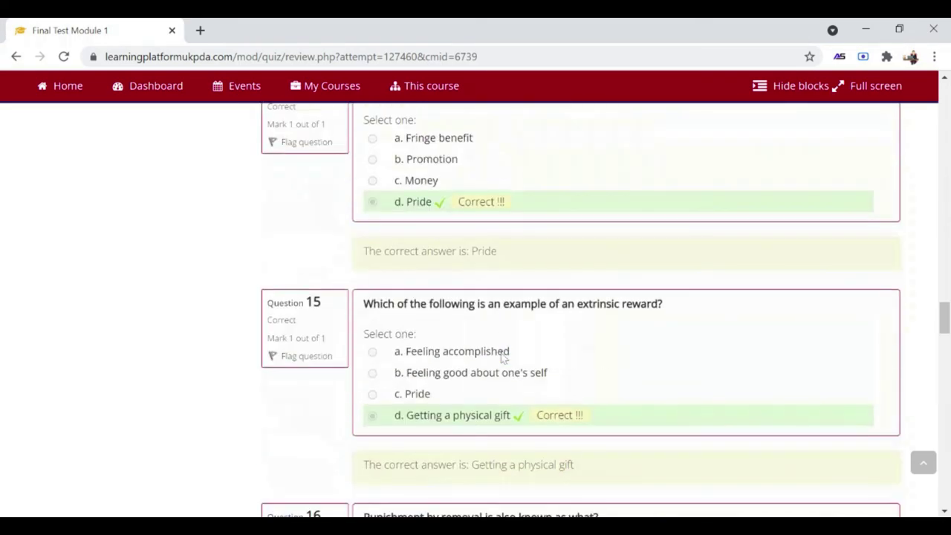
scroll(501, 358, down, 15)
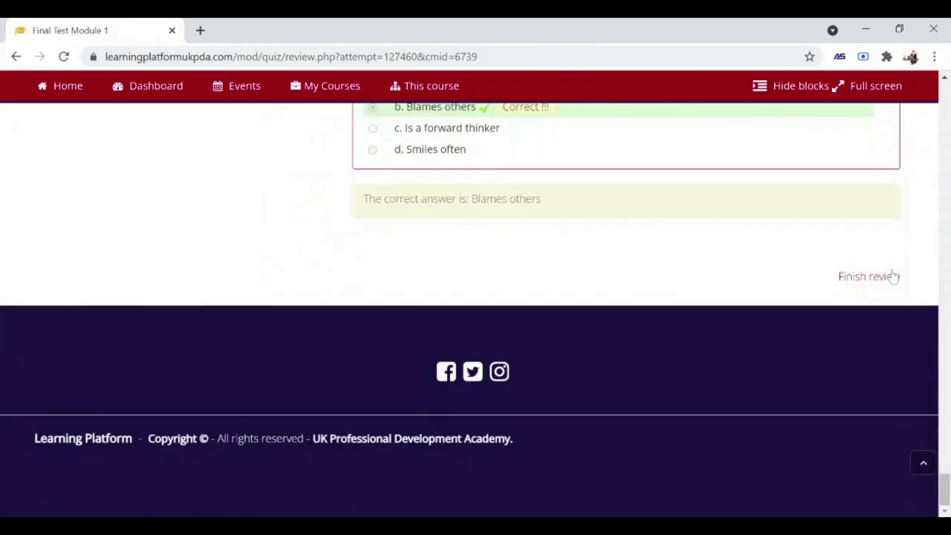
Finish the review and check the summary of previous attempts for Final Test Module 1.
click(891, 277)
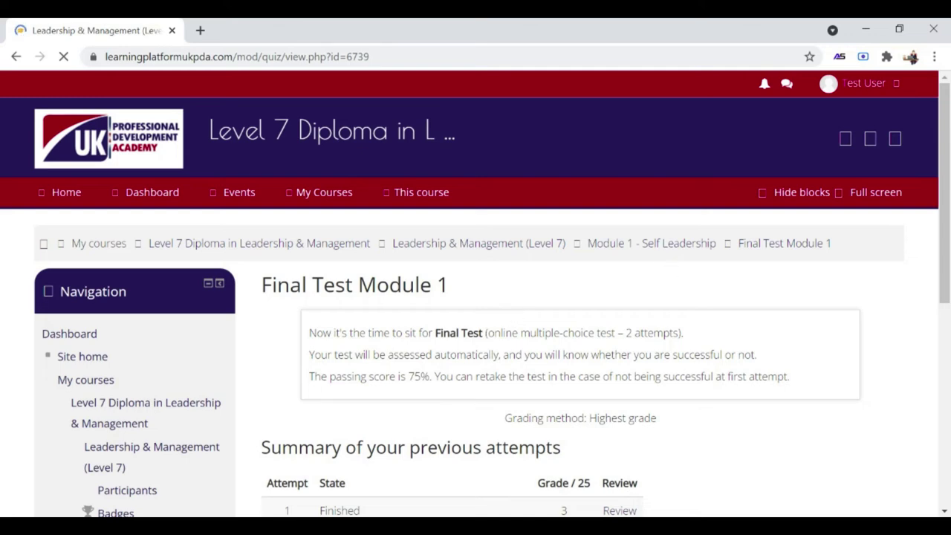
scroll(548, 389, down, 2)
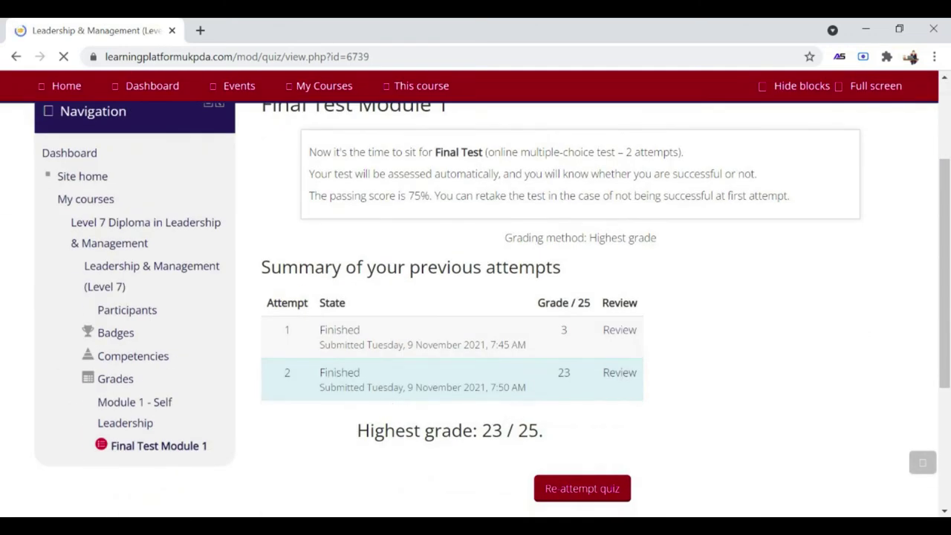
scroll(688, 364, up, 3)
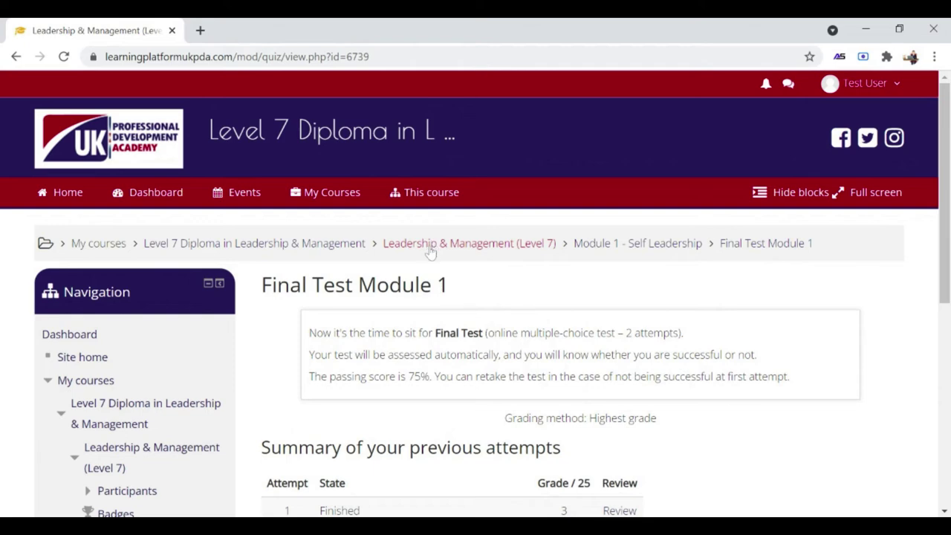
Return to the Leadership & Management (Level 7) course page and open the Module 2 - Leadership and Influence manual.
click(430, 252)
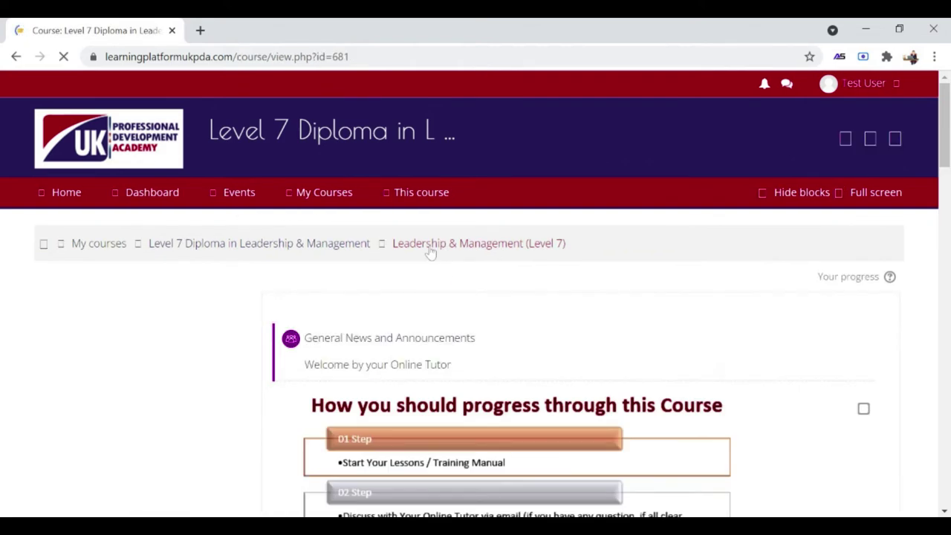
scroll(446, 361, down, 15)
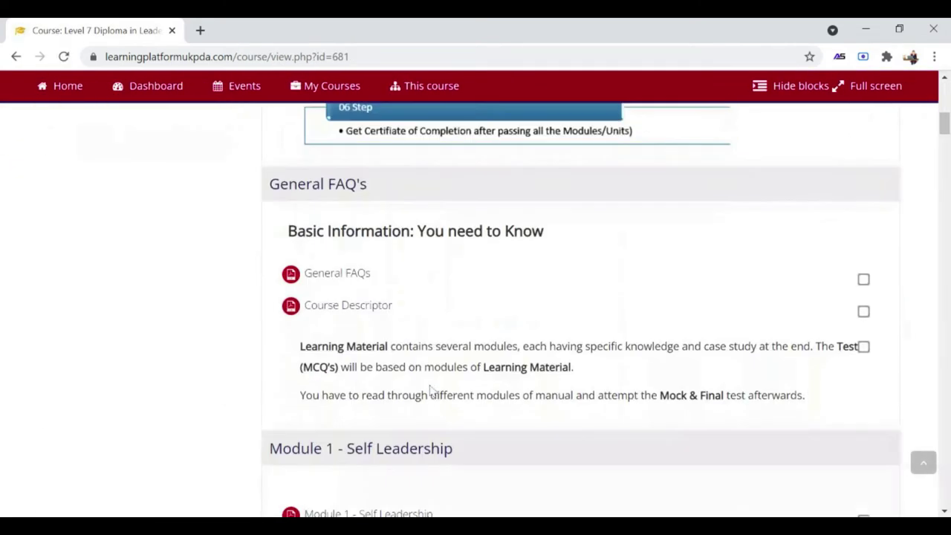
scroll(365, 355, down, 1)
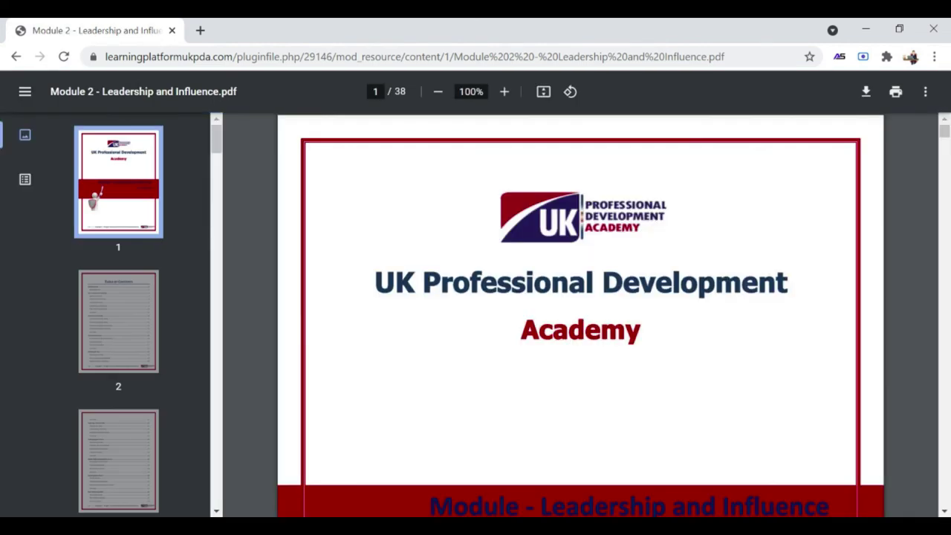
Look through the table of contents of the Module 2 PDF and go back to the course page.
scroll(471, 322, down, 13)
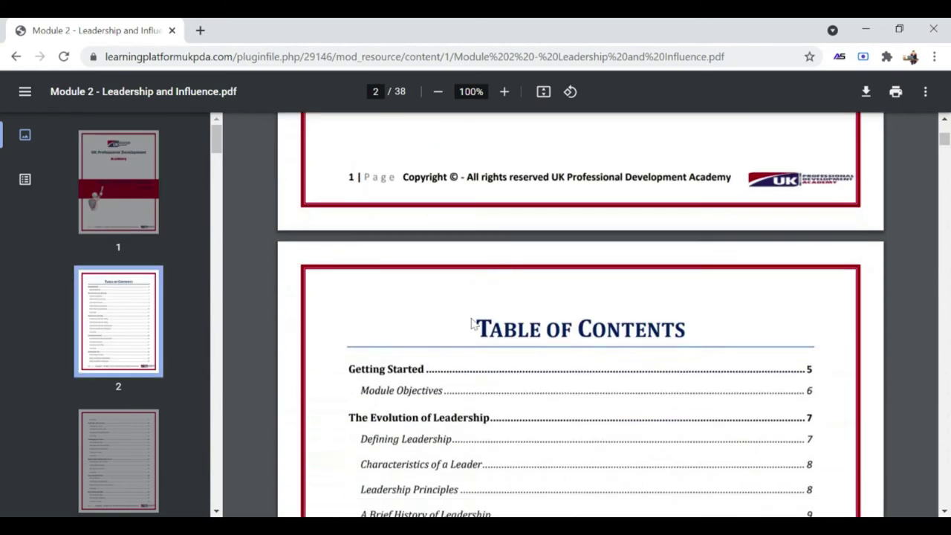
scroll(464, 340, down, 15)
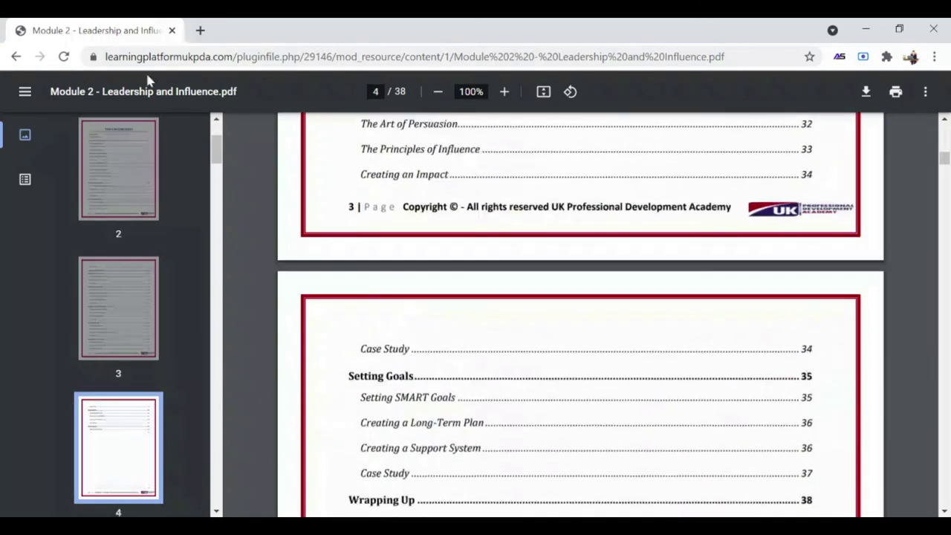
click(16, 58)
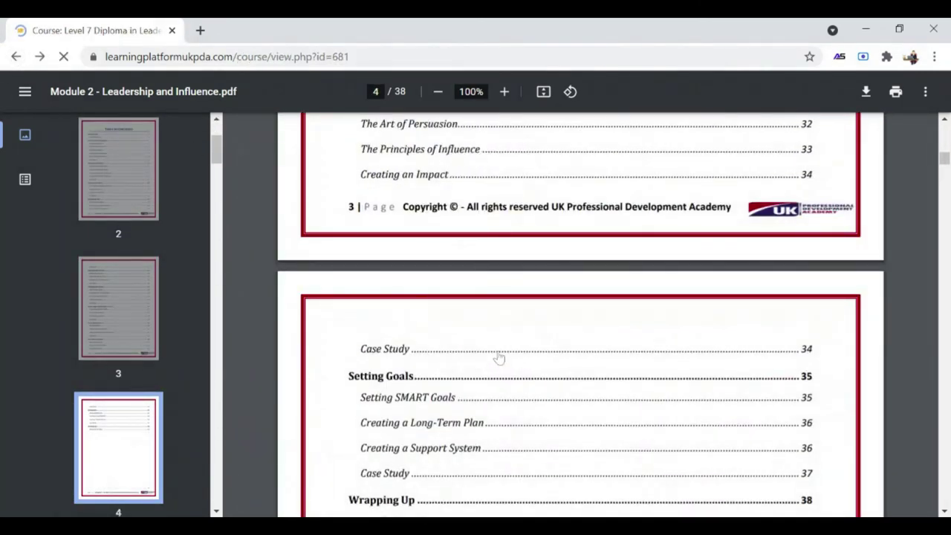
Look over the Module 2 tests and highlight the access restriction note under Module 3 - High Performance Teams.
scroll(499, 357, down, 2)
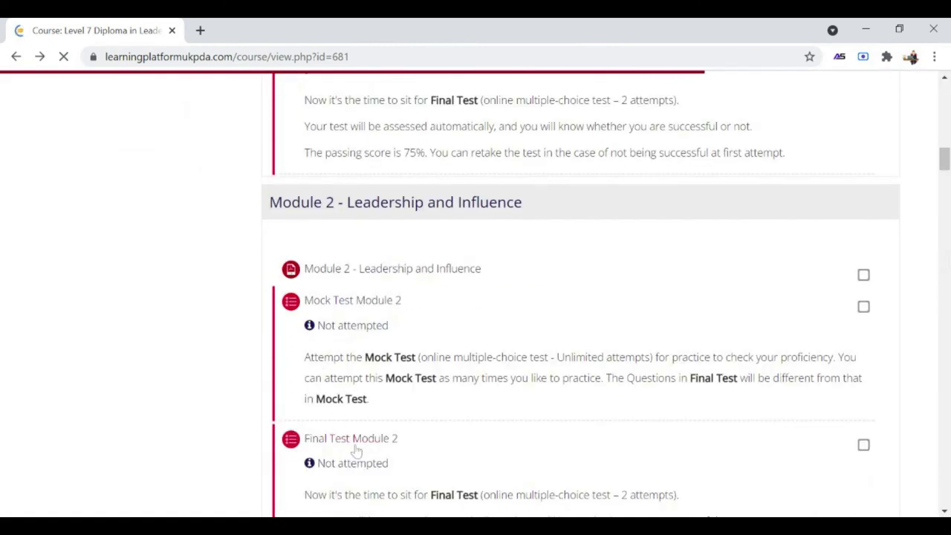
scroll(385, 417, down, 3)
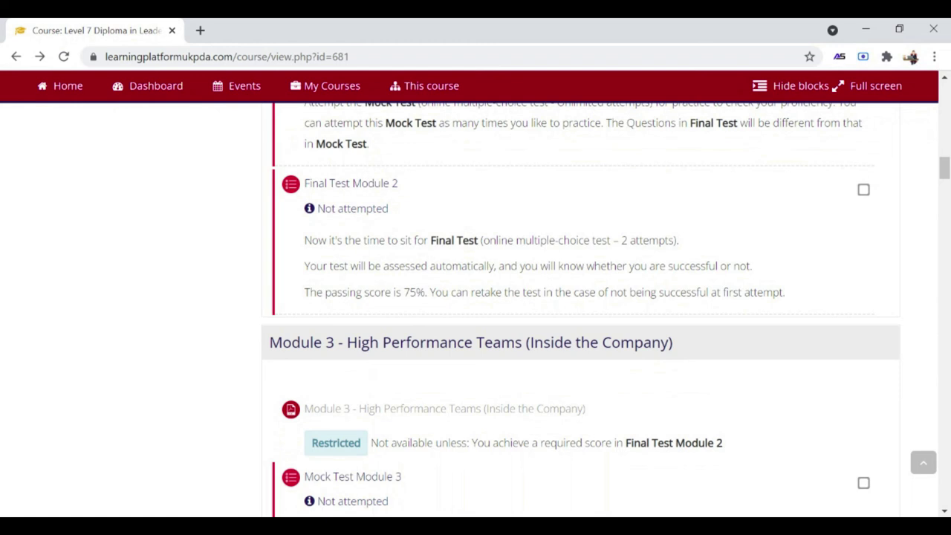
drag(739, 451, 372, 463)
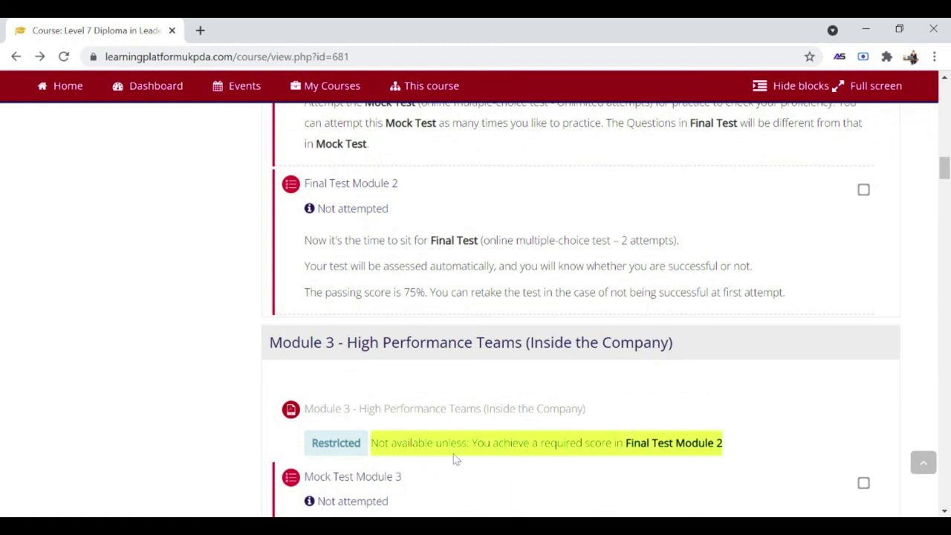